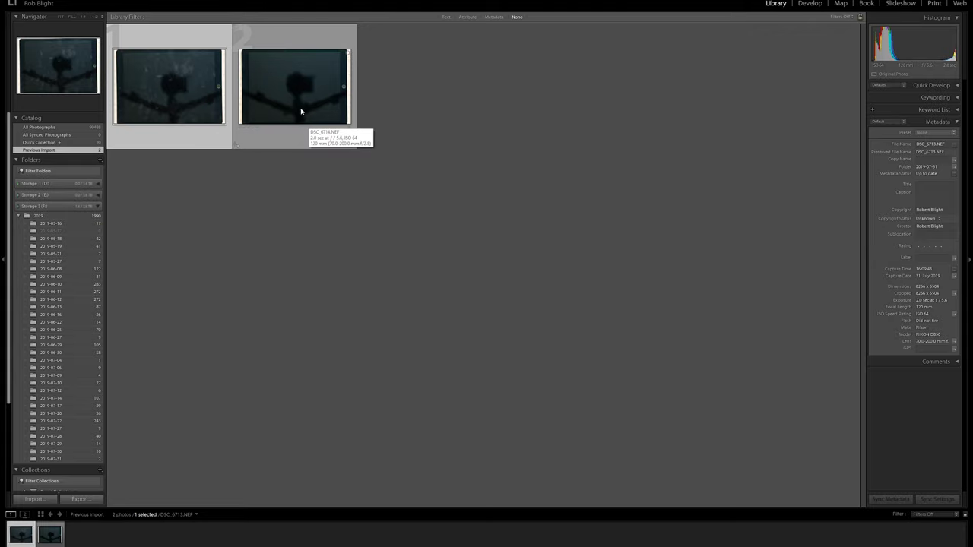
Select both smudge photos, DSC_6713.NEF and DSC_6714.NEF, in the Previous Import grid.
key(ctrl+a)
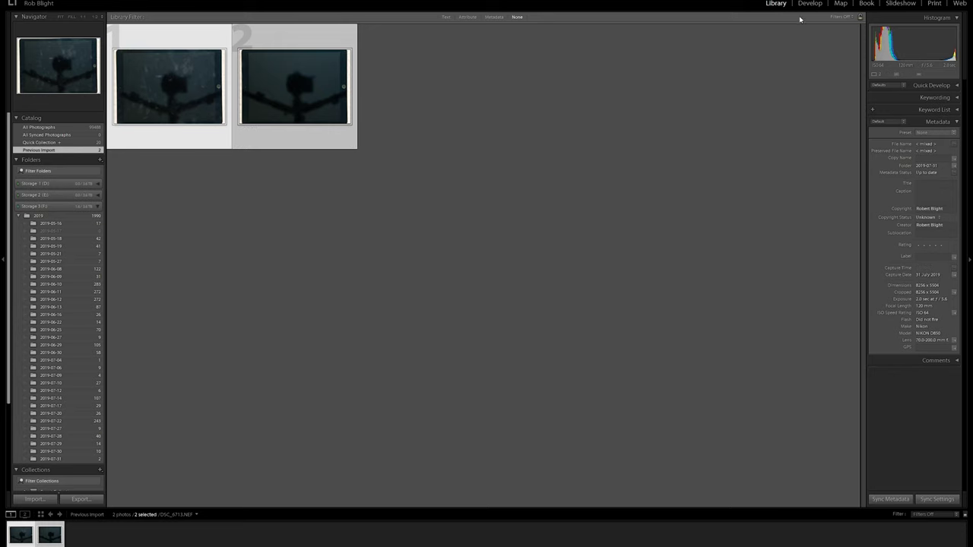
Enable Remove Chromatic Aberration and lens profile corrections on the photos, then return to the grid.
click(810, 5)
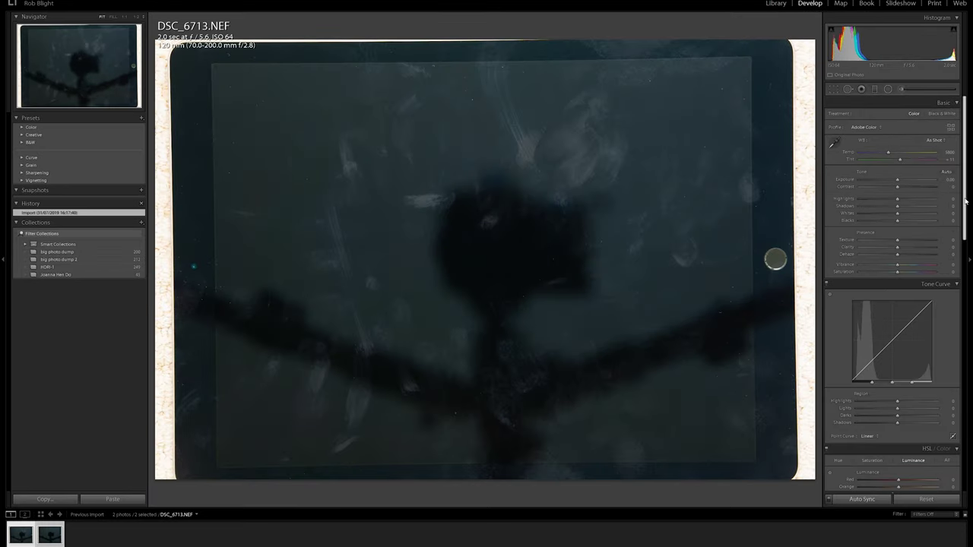
drag(969, 199, 952, 392)
click(831, 304)
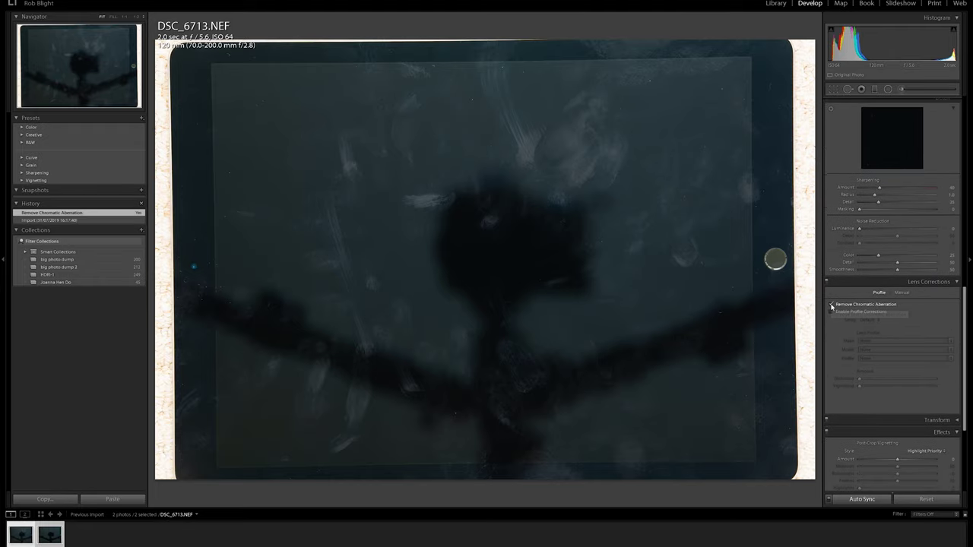
click(832, 312)
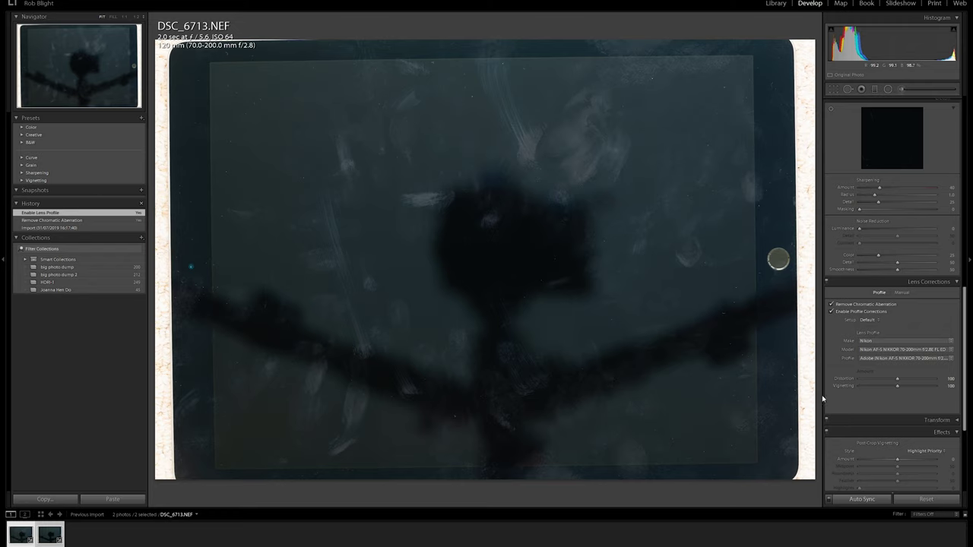
key(g)
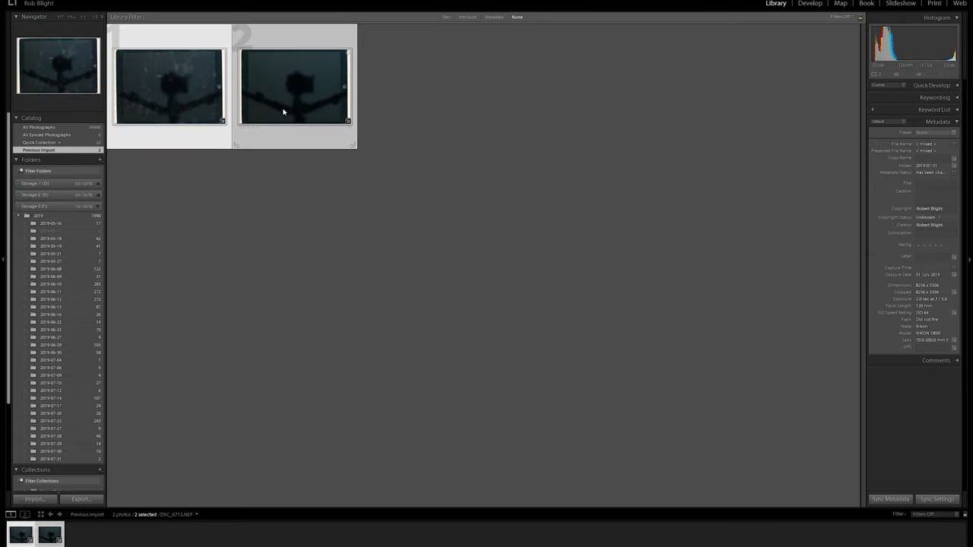
Send both corrected photos to Photoshop with Edit In > Open as Layers in Photoshop.
right_click(288, 103)
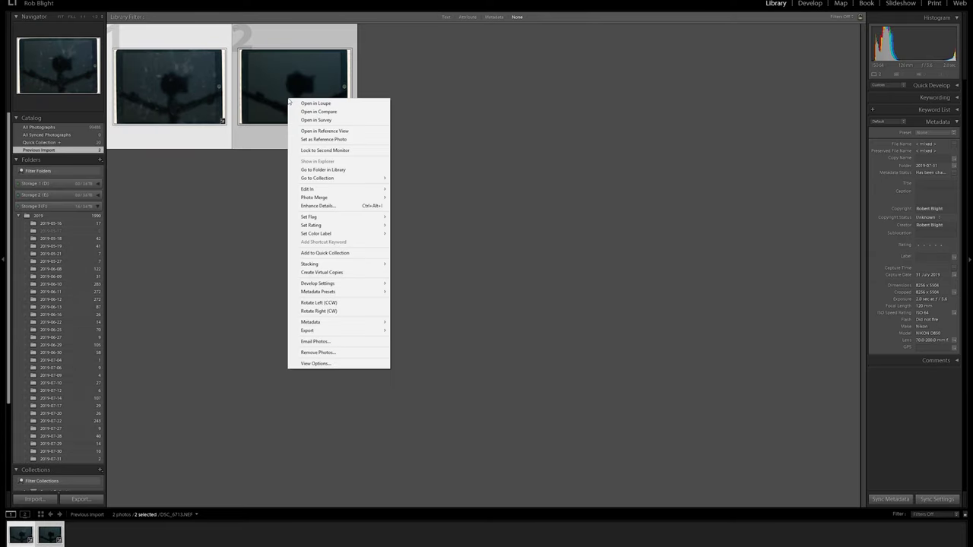
mouse_move(347, 190)
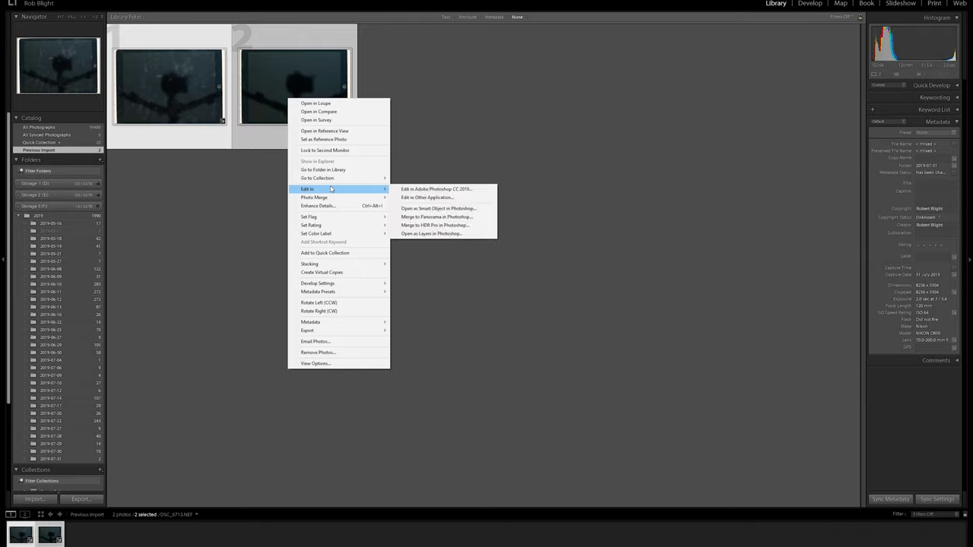
click(431, 234)
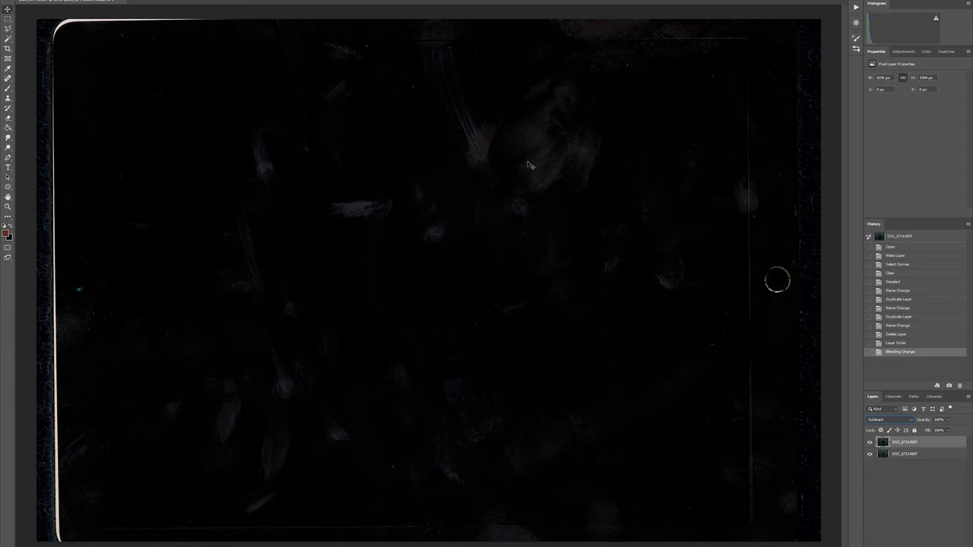
scroll(508, 185, up, 5)
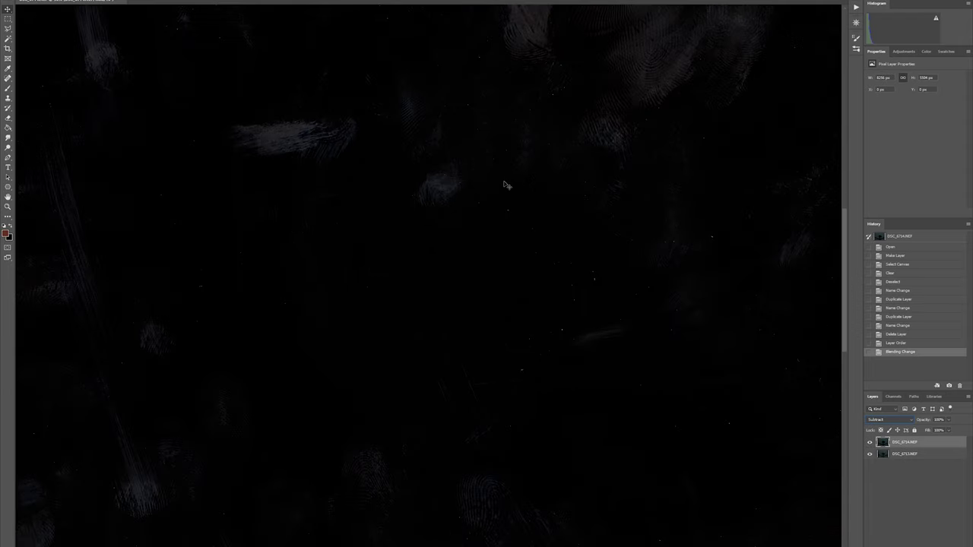
scroll(508, 185, up, 5)
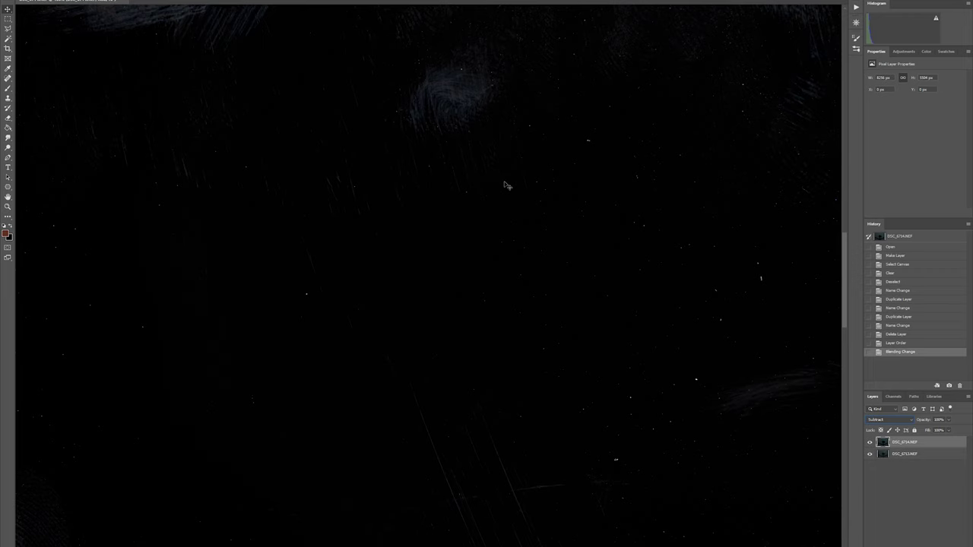
drag(554, 98, 493, 349)
drag(580, 330, 504, 304)
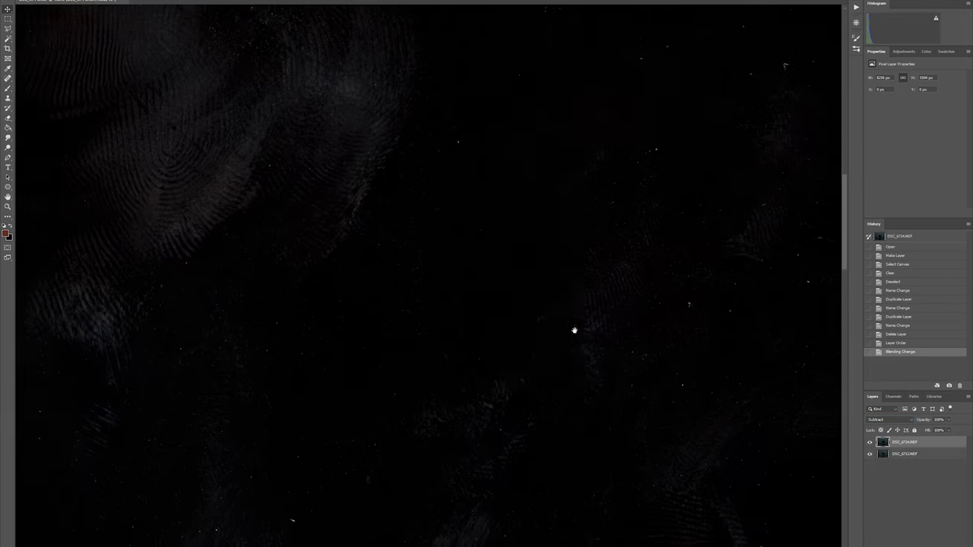
mouse_move(574, 330)
mouse_down()
mouse_move(528, 284)
mouse_move(623, 365)
mouse_move(599, 287)
mouse_move(641, 257)
mouse_move(689, 397)
mouse_move(656, 279)
mouse_move(616, 335)
mouse_move(395, 252)
mouse_move(482, 224)
mouse_move(317, 237)
mouse_move(517, 242)
mouse_move(617, 264)
mouse_move(300, 248)
mouse_move(521, 317)
mouse_move(357, 290)
mouse_move(502, 250)
mouse_move(447, 282)
mouse_move(439, 271)
mouse_up()
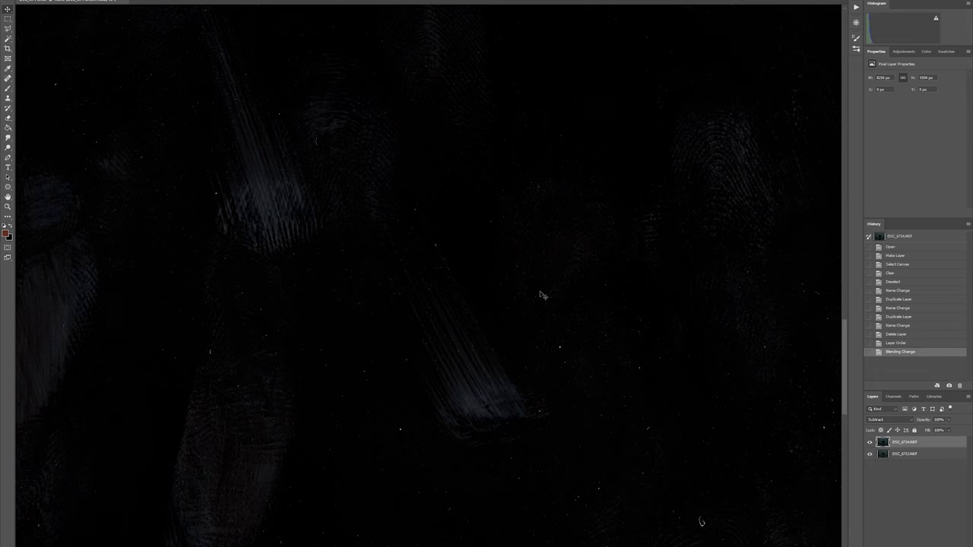
scroll(542, 296, down, 3)
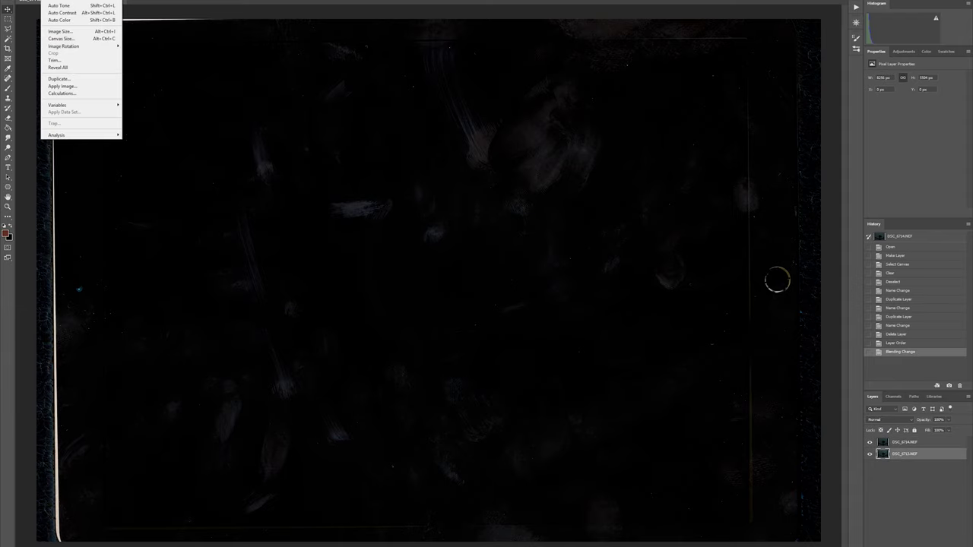
Try a slightly darker Exposure adjustment on the smudge image, then cancel it.
key(j)
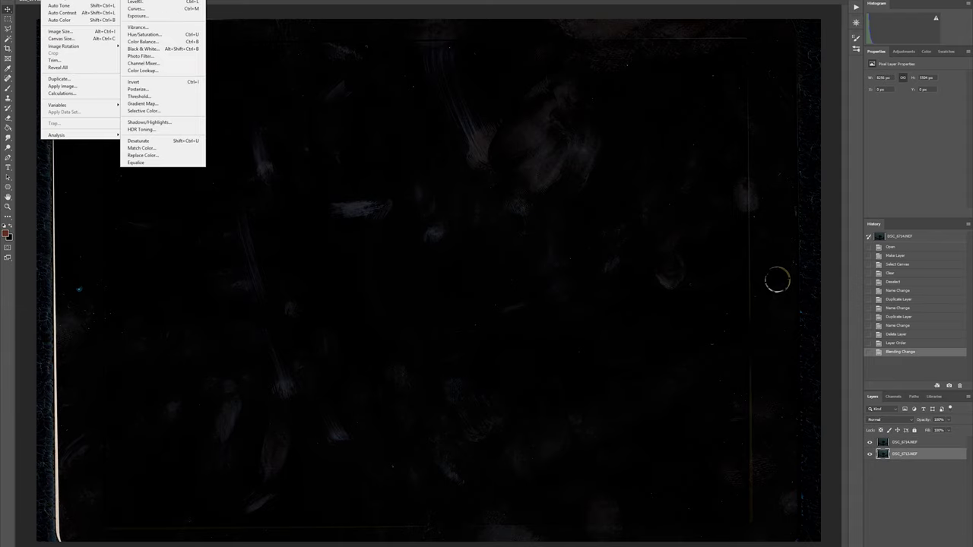
click(162, 15)
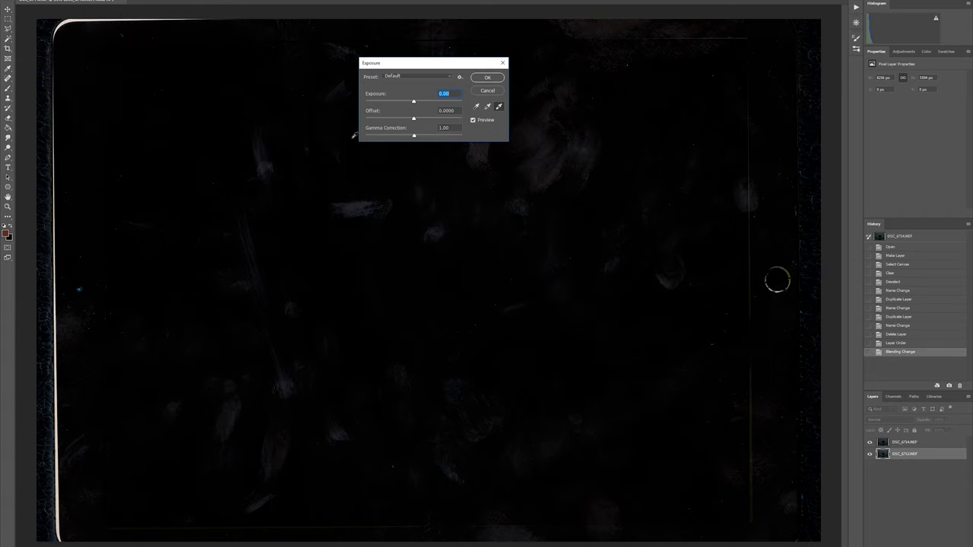
text(0)
drag(415, 103, 411, 102)
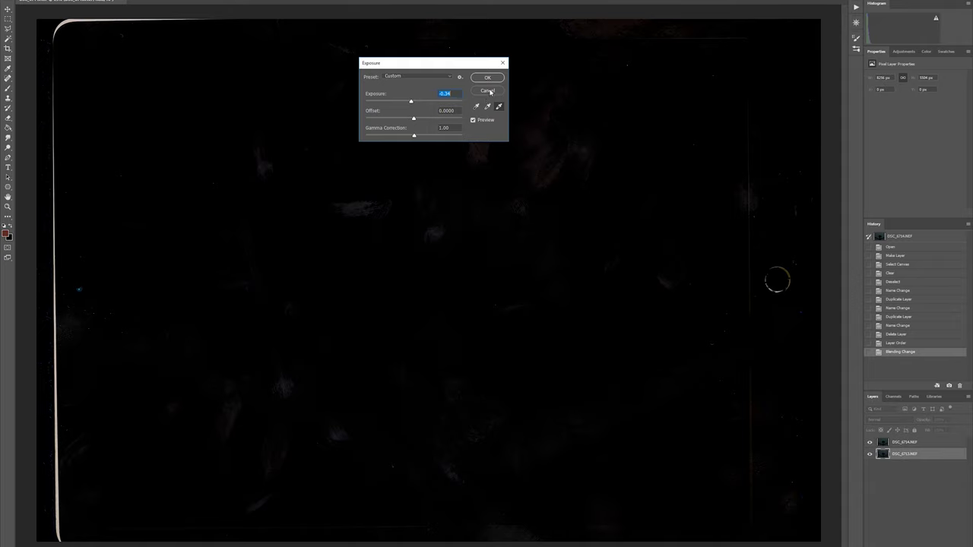
click(491, 94)
key(c)
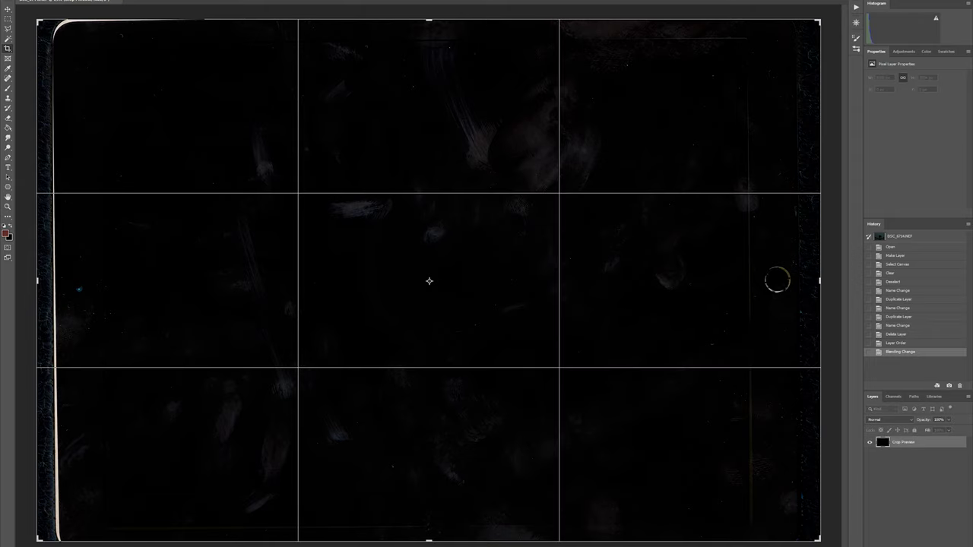
Crop the image to a 1:1 square framing the central smudges, clear of the tablet edges.
click(503, 30)
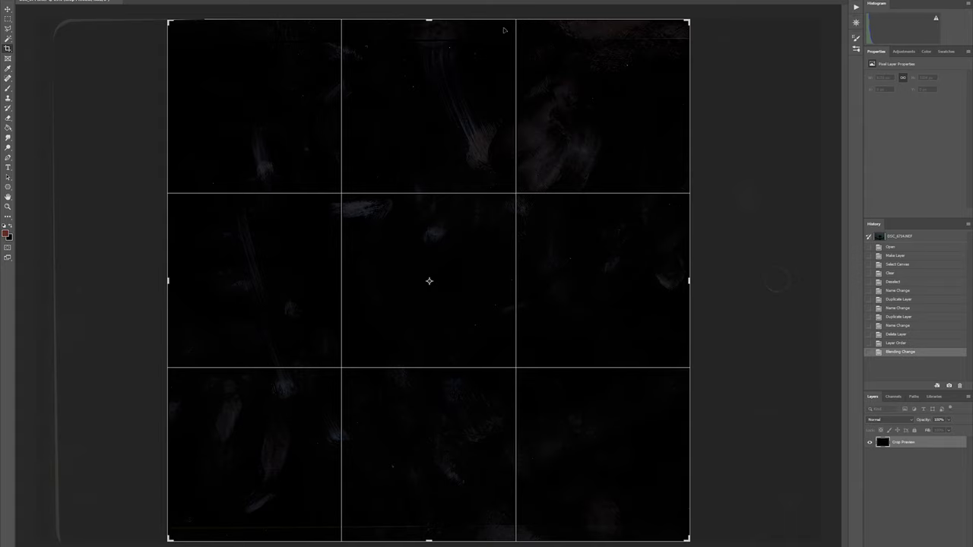
drag(429, 18, 429, 32)
drag(438, 529, 445, 514)
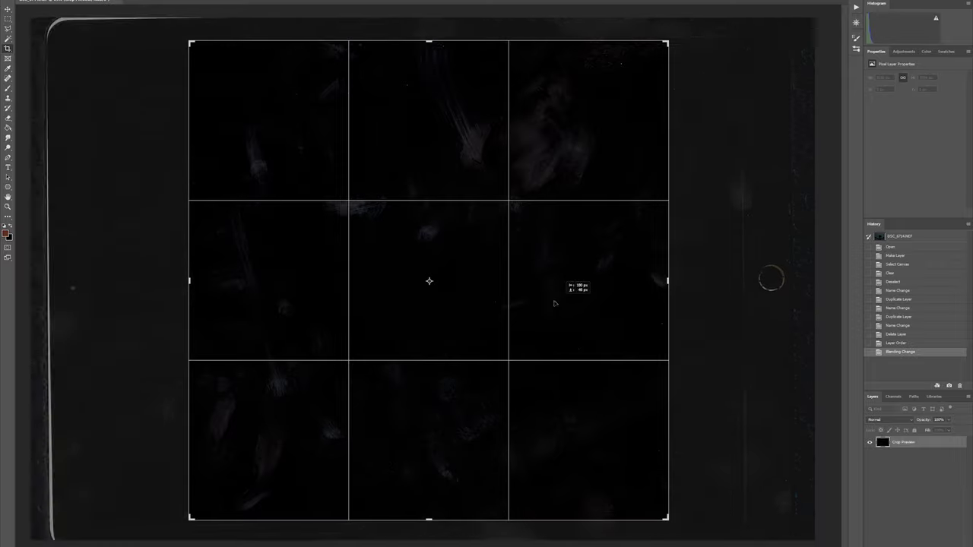
drag(554, 303, 650, 295)
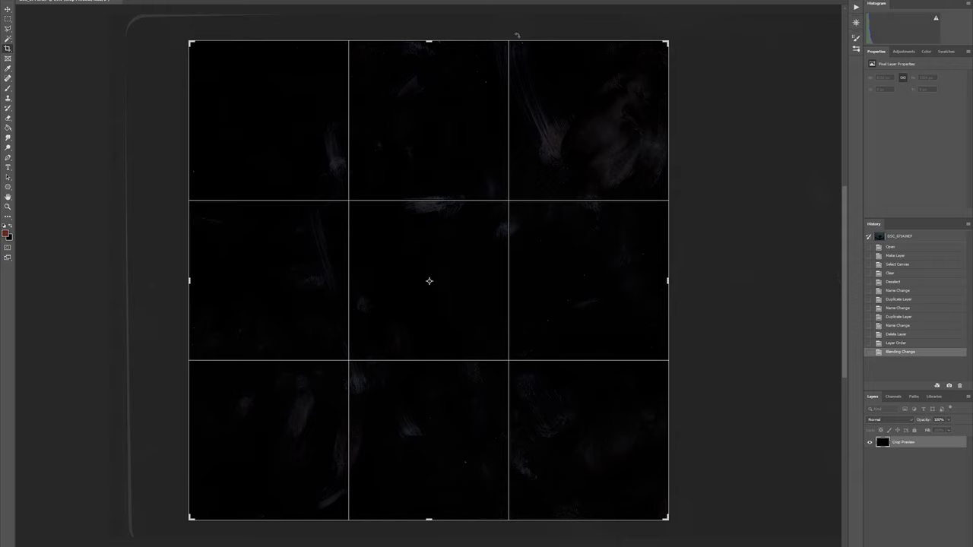
mouse_move(654, 391)
mouse_down()
mouse_move(582, 426)
mouse_move(457, 451)
mouse_move(471, 440)
mouse_move(453, 440)
mouse_move(462, 435)
mouse_up()
key(Return)
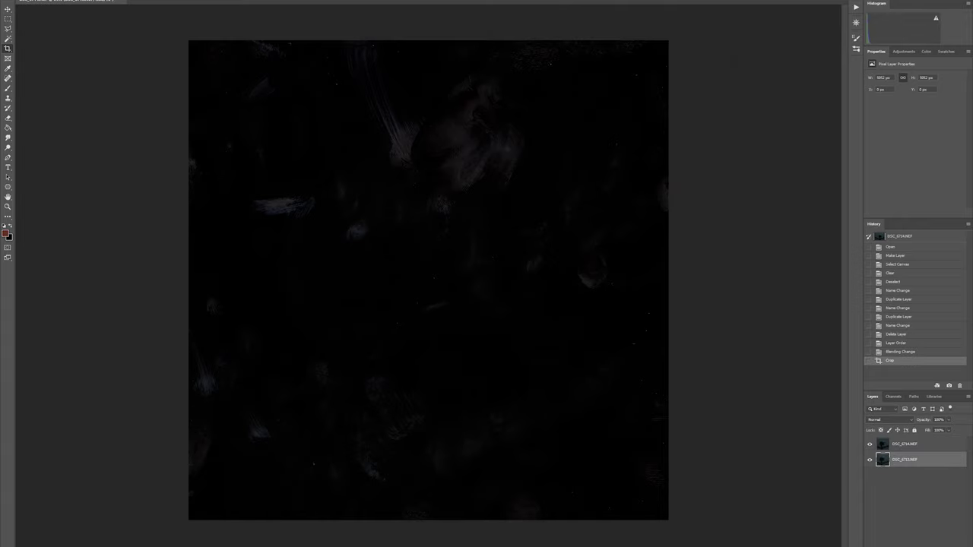
Resize the square smudge image to 4096 × 4096 pixels in Image Size.
click(52, 0)
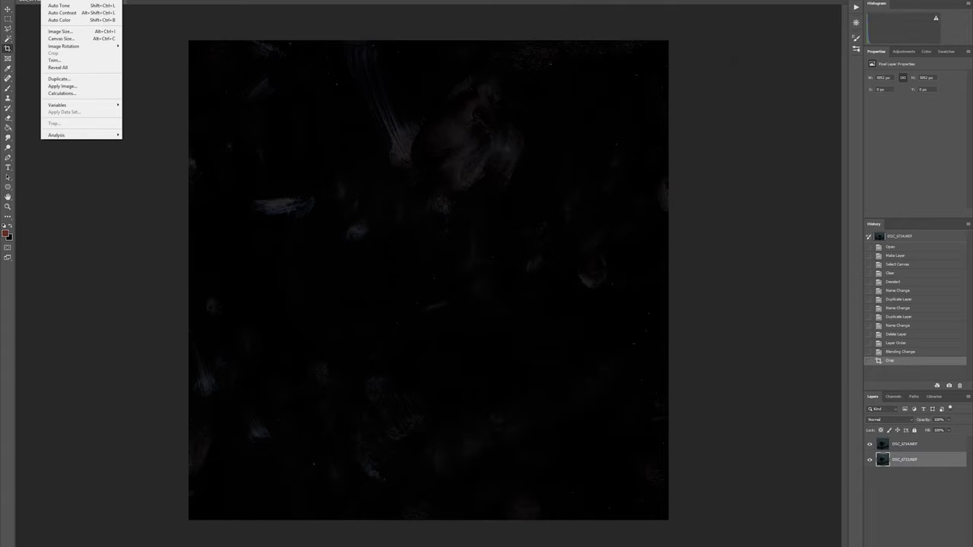
click(60, 31)
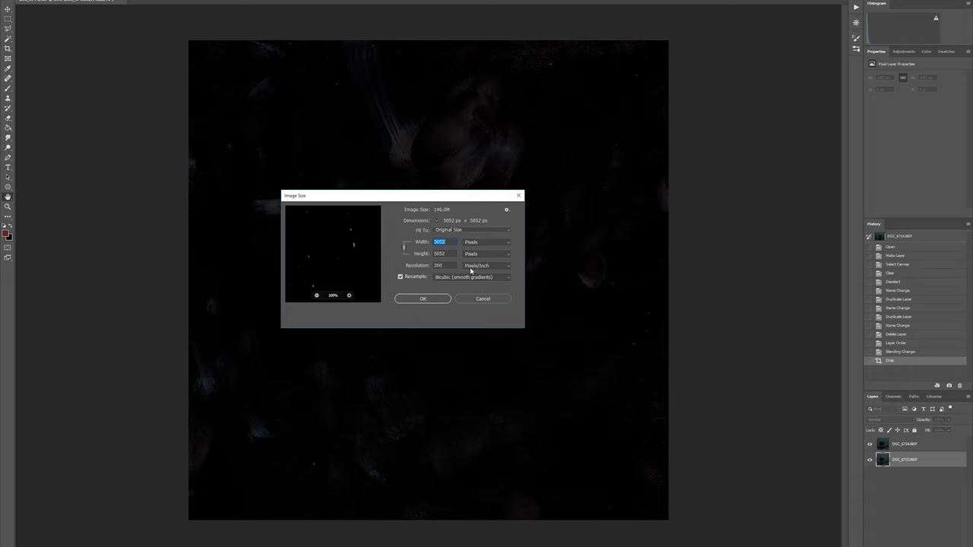
text(4096)
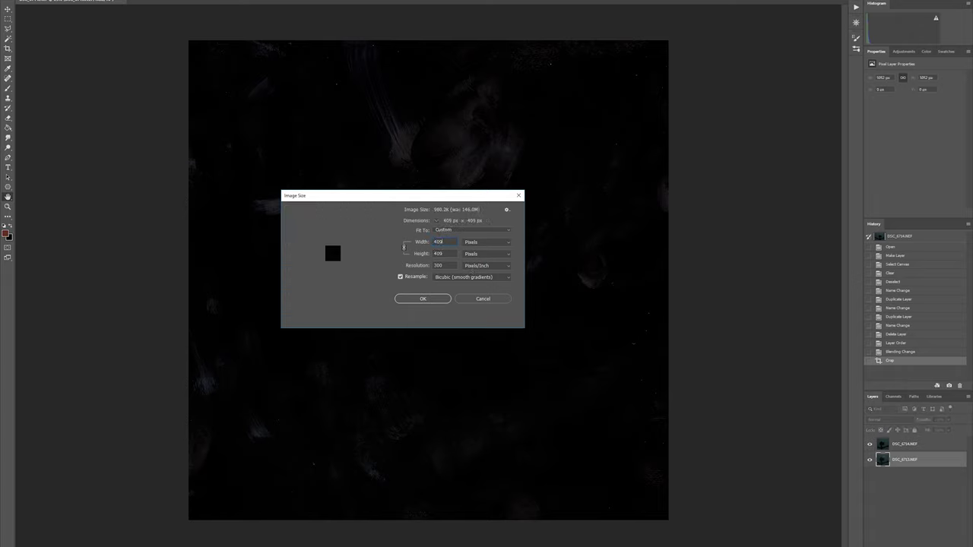
click(423, 299)
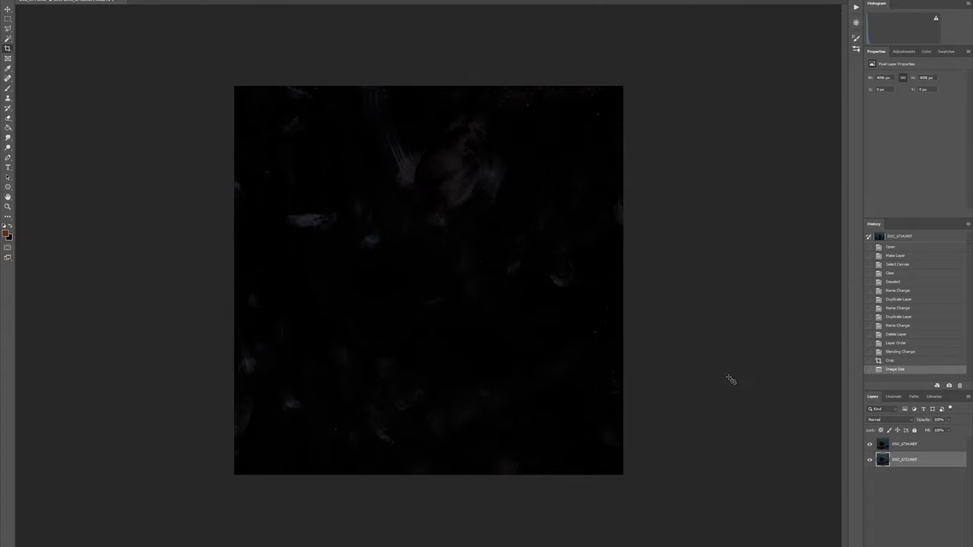
key(alt+f)
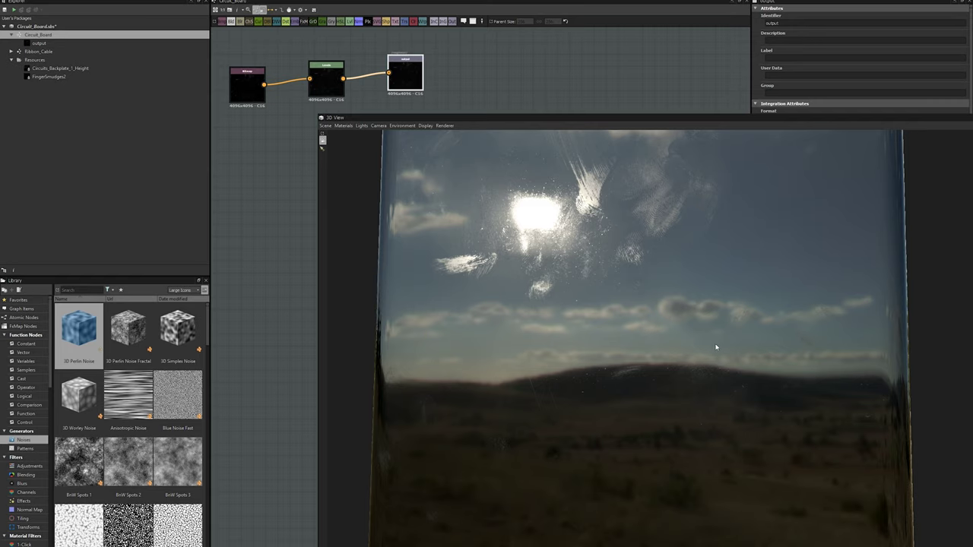
drag(715, 348, 750, 375)
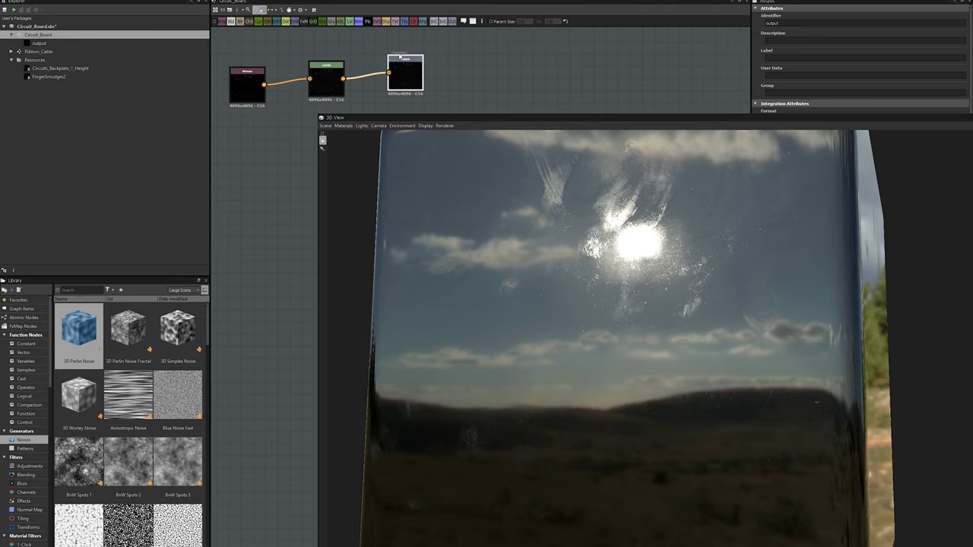
drag(655, 349, 659, 377)
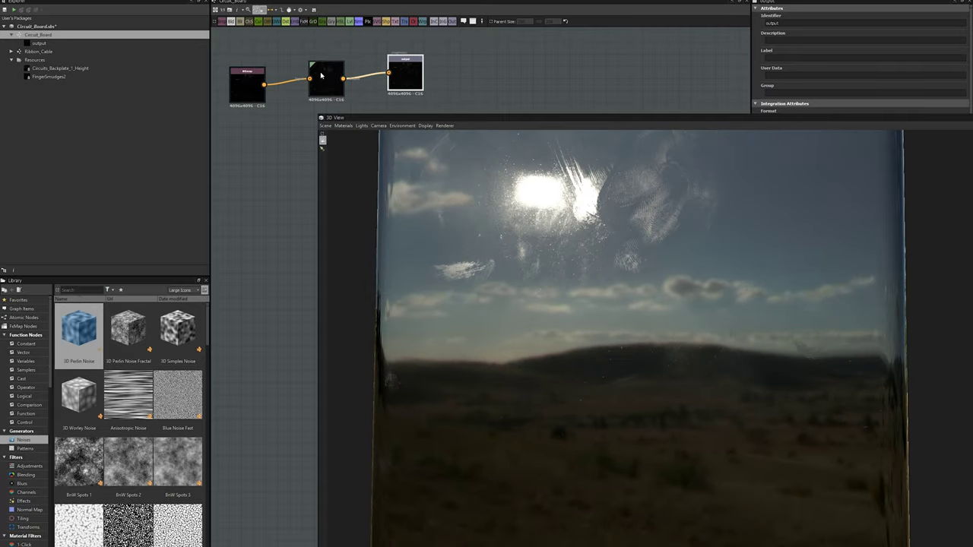